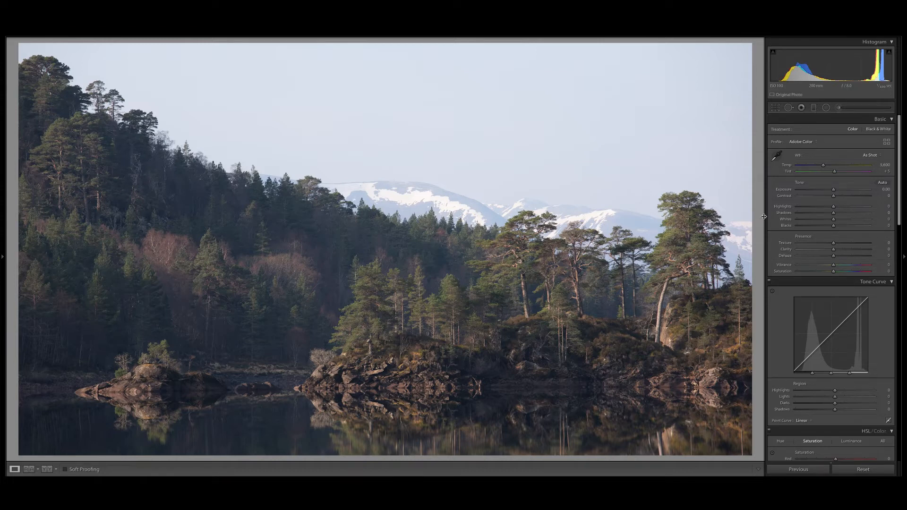
# Enable removal of chromatic aberration in the lens corrections
pyautogui.scroll(-15, 858, 320)
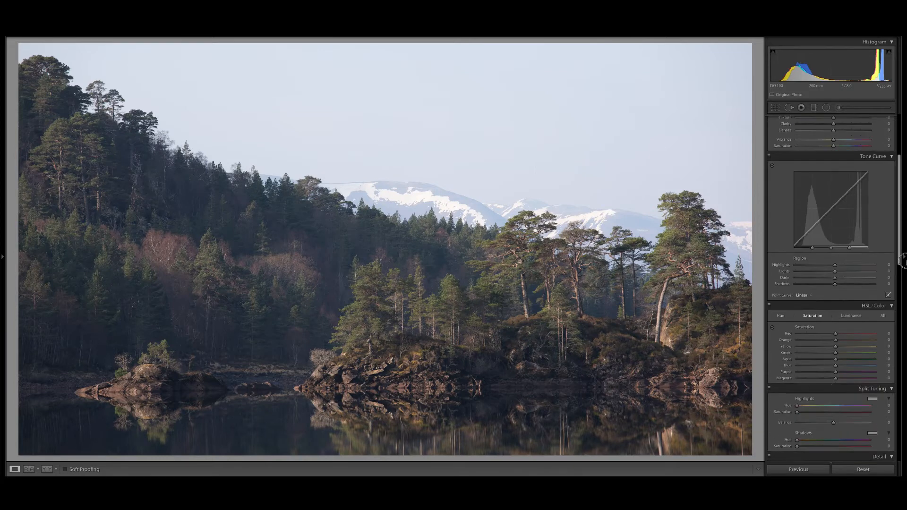
pyautogui.click(797, 267)
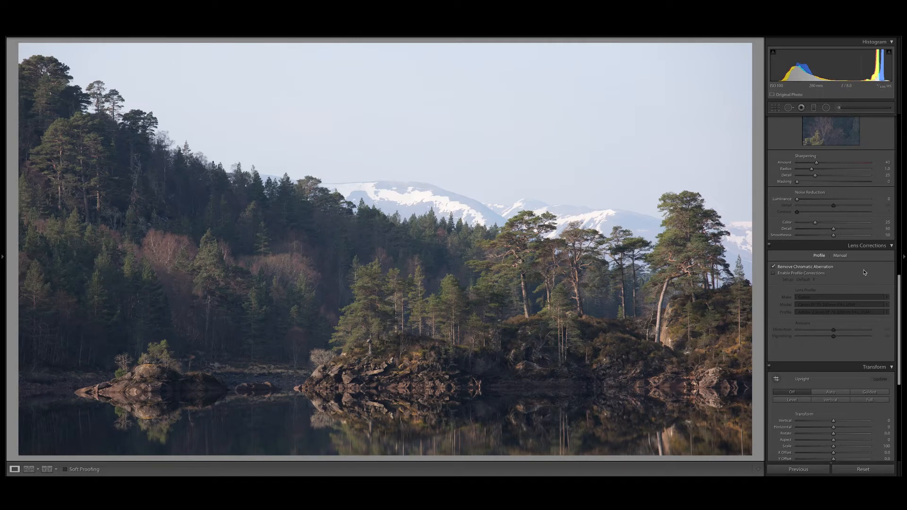
pyautogui.moveTo(899, 283); pyautogui.dragTo(898, 272)
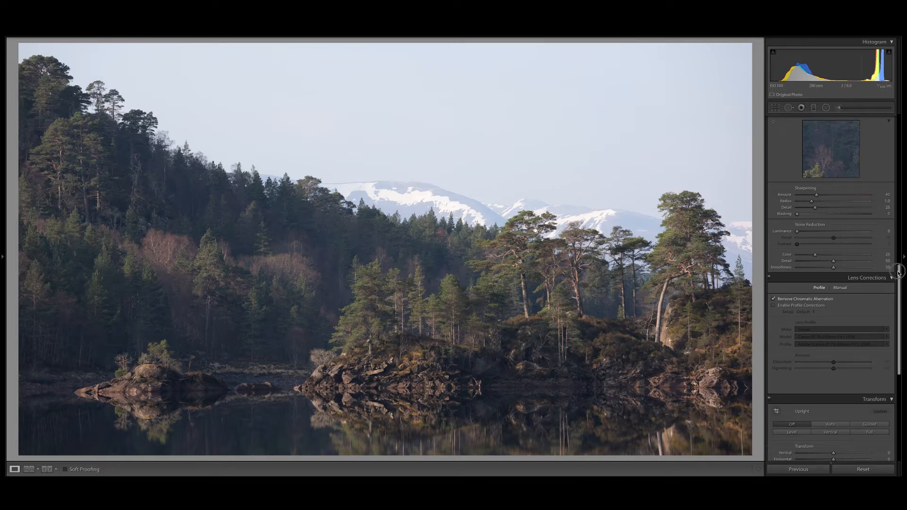
# Lower the overall highlights of the photo to -12 and check the snowy mountains up close
pyautogui.moveTo(898, 272); pyautogui.dragTo(900, 117)
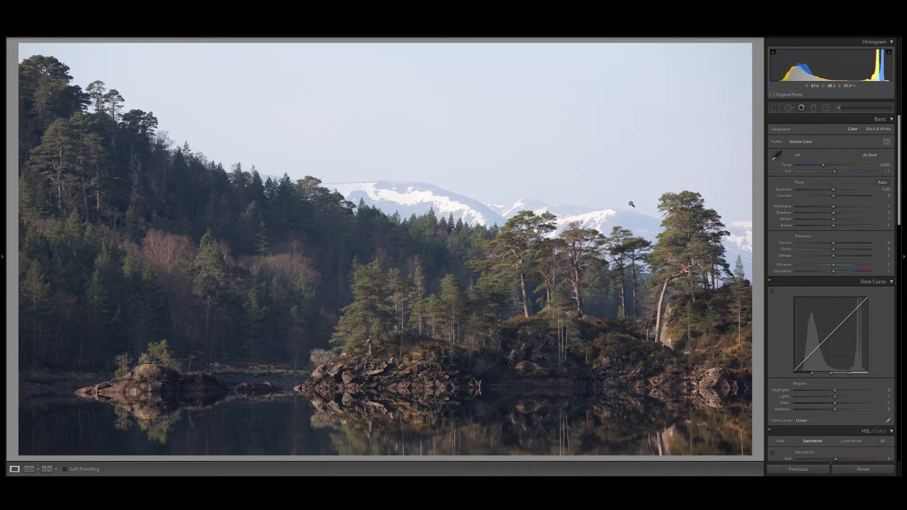
pyautogui.moveTo(833, 207); pyautogui.dragTo(829, 209)
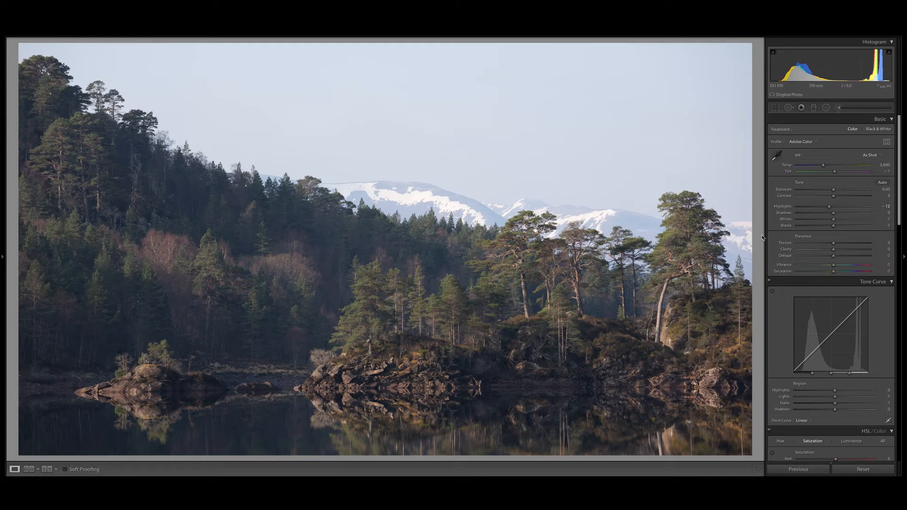
pyautogui.click(369, 236)
pyautogui.click(392, 244)
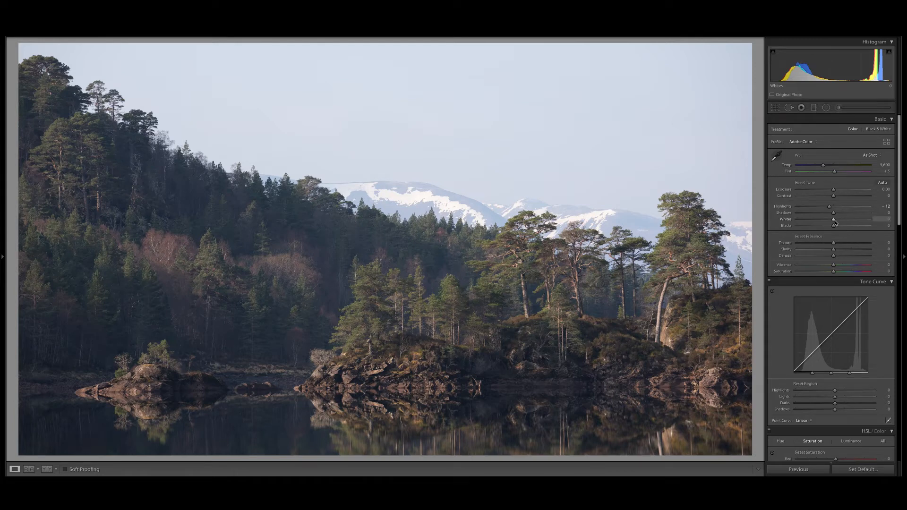
# Set the whites to +23, using the clipping preview to keep the snow from blowing out
pyautogui.keyDown('alt'); pyautogui.click(834, 220); pyautogui.keyUp('alt')
pyautogui.moveTo(834, 220); pyautogui.dragTo(843, 220)
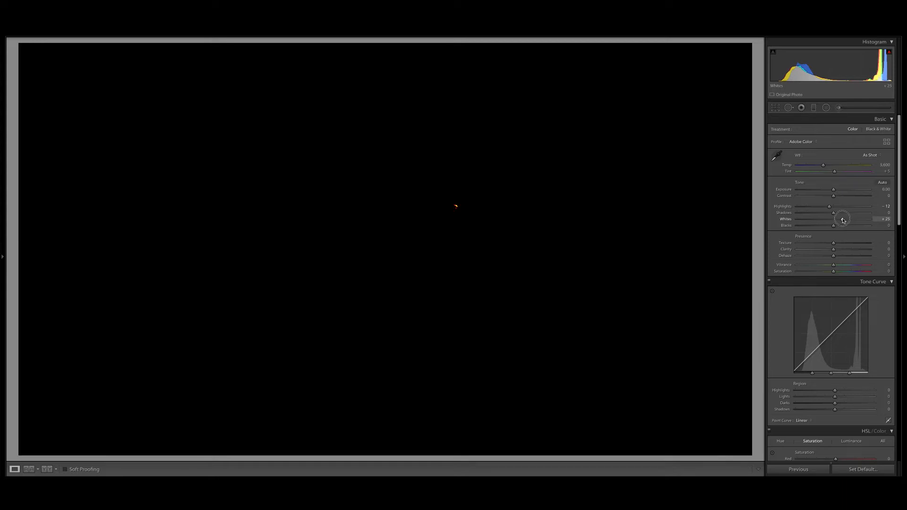
pyautogui.moveTo(843, 221); pyautogui.dragTo(842, 220)
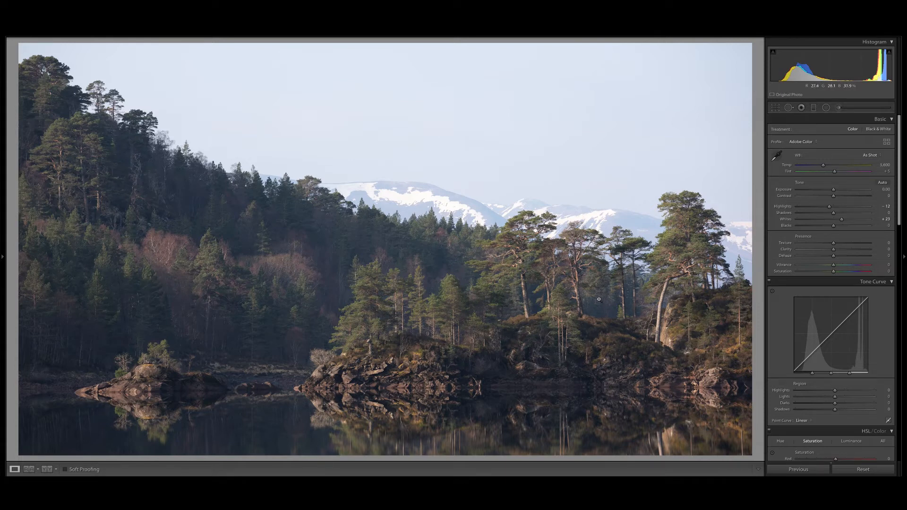
# Deepen the blacks to -14 and check the mountain and forest detail
pyautogui.click(833, 227)
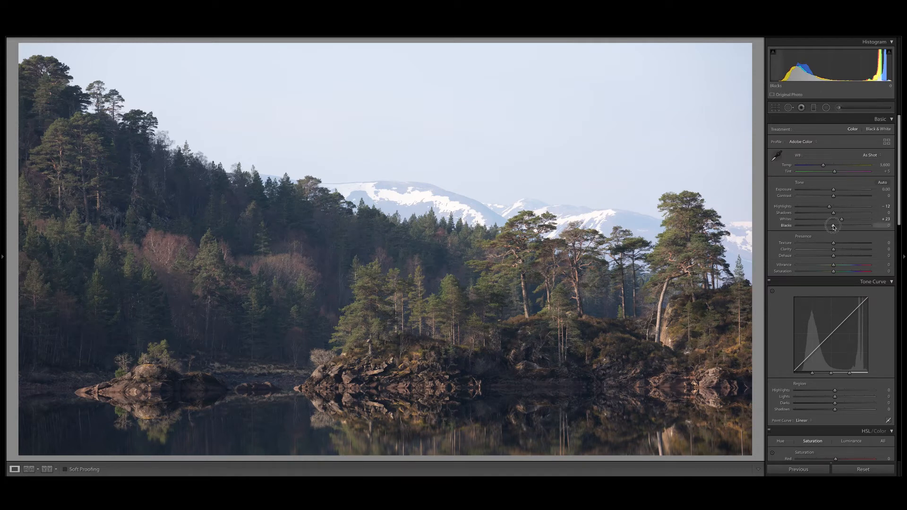
pyautogui.moveTo(832, 227); pyautogui.dragTo(828, 226)
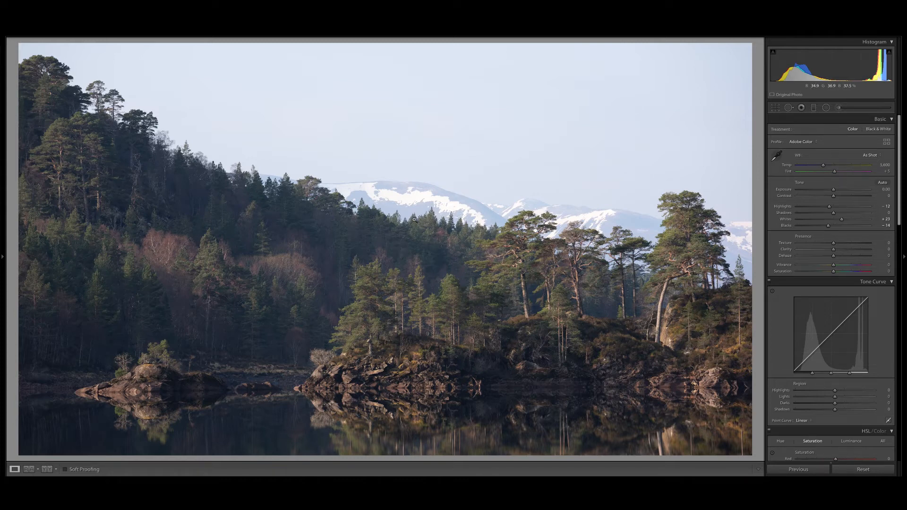
pyautogui.click(425, 198)
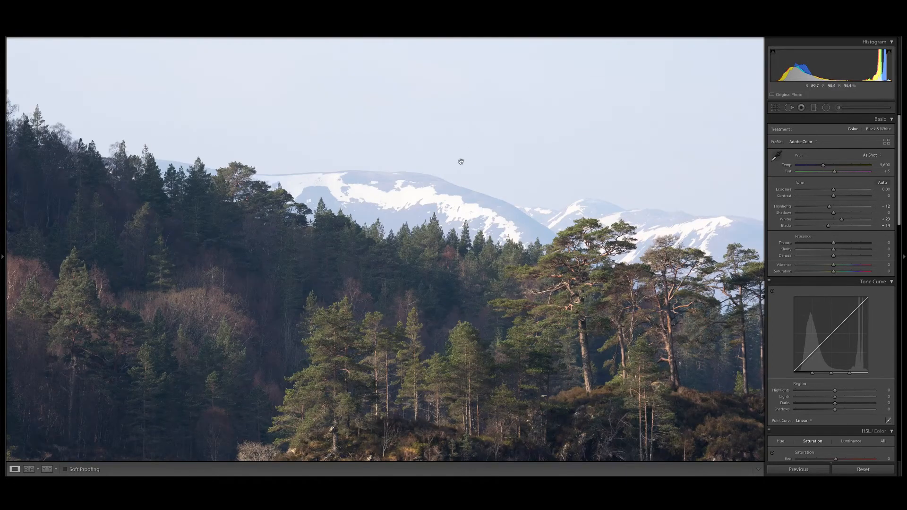
pyautogui.click(428, 196)
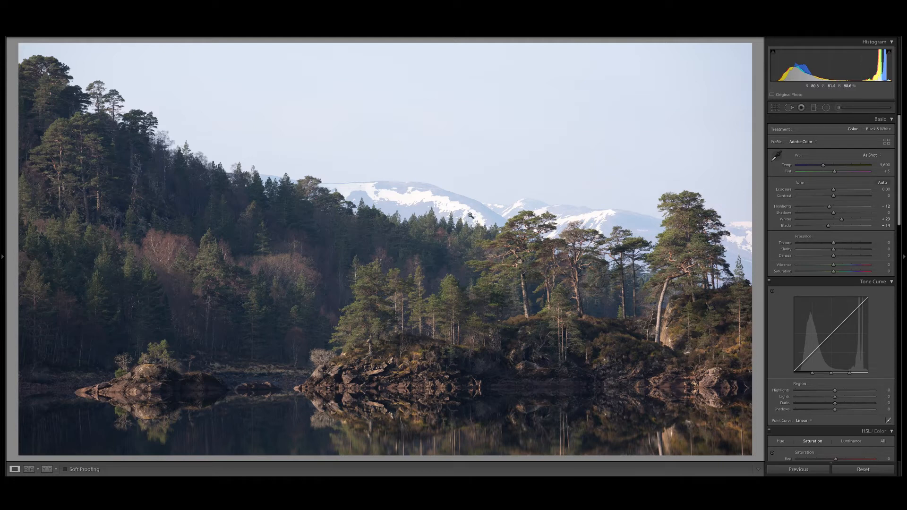
# Set Dehaze to +4 and check its effect on the distant mountains
pyautogui.click(834, 258)
pyautogui.moveTo(834, 258); pyautogui.dragTo(833, 258)
pyautogui.moveTo(833, 258); pyautogui.dragTo(838, 258)
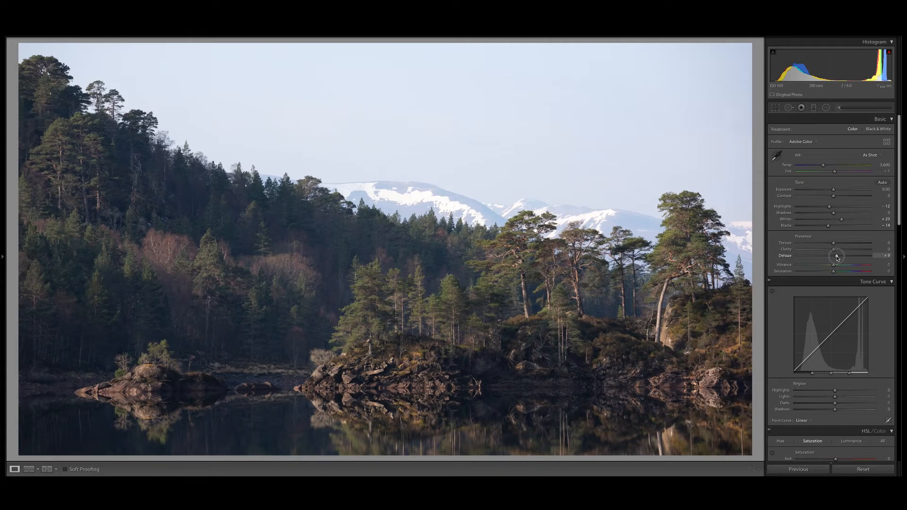
pyautogui.moveTo(837, 258); pyautogui.dragTo(834, 258)
pyautogui.click(423, 207)
pyautogui.click(438, 202)
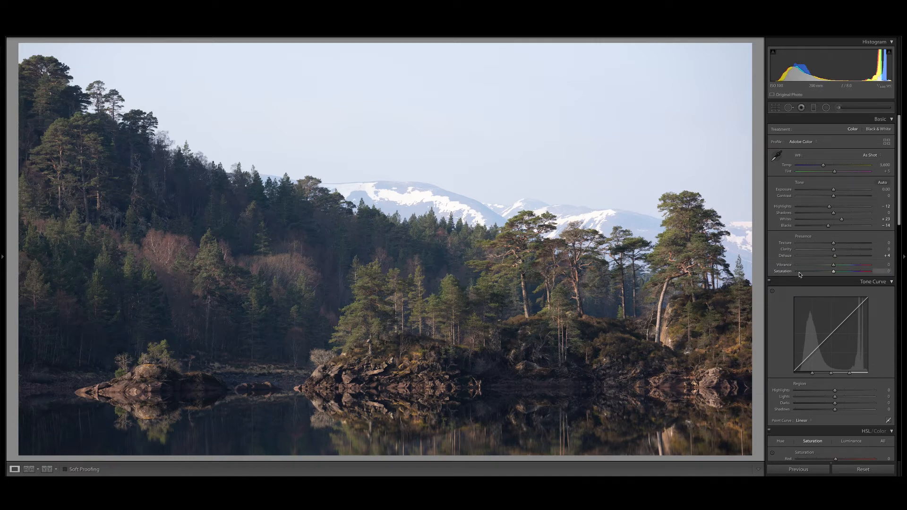
# Raise the photo's overall saturation to +1 and vibrance to +24
pyautogui.click(833, 272)
pyautogui.moveTo(833, 269); pyautogui.dragTo(844, 267)
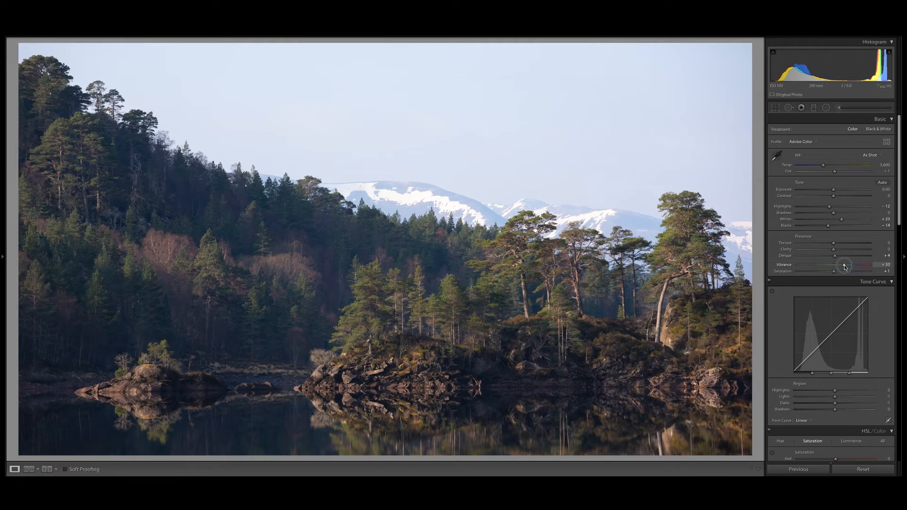
pyautogui.moveTo(844, 267); pyautogui.dragTo(843, 267)
# Draw a tilted graduated filter from the sky down over the wooded slope, following the ridge line, and give it a Luminance range mask
pyautogui.click(813, 107)
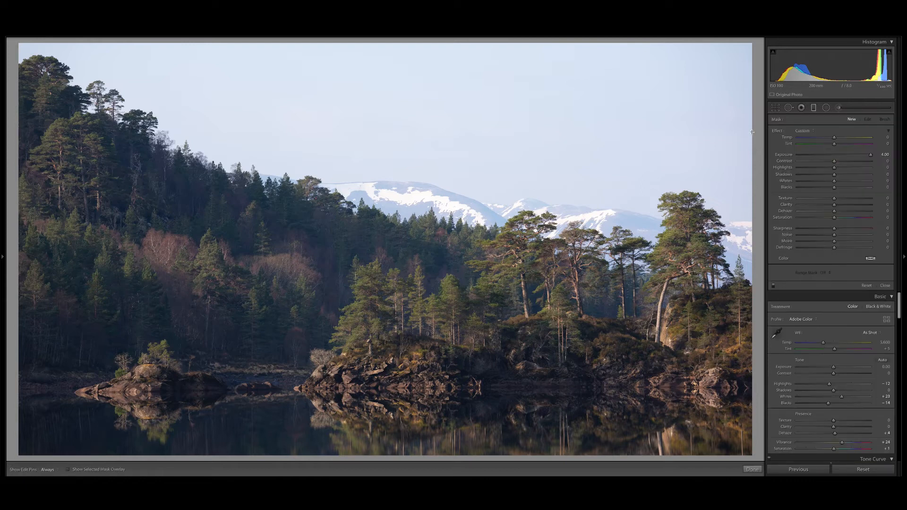
pyautogui.moveTo(443, 155); pyautogui.dragTo(406, 291)
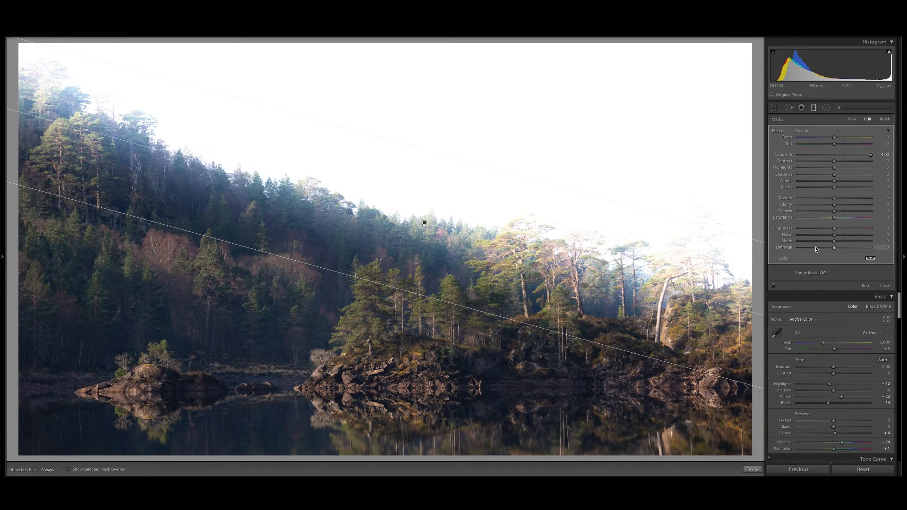
pyautogui.click(823, 272)
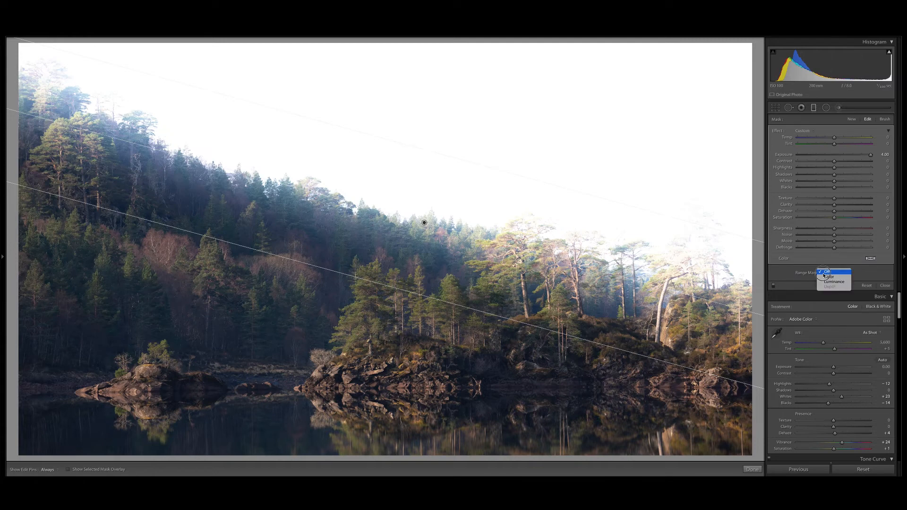
pyautogui.click(834, 282)
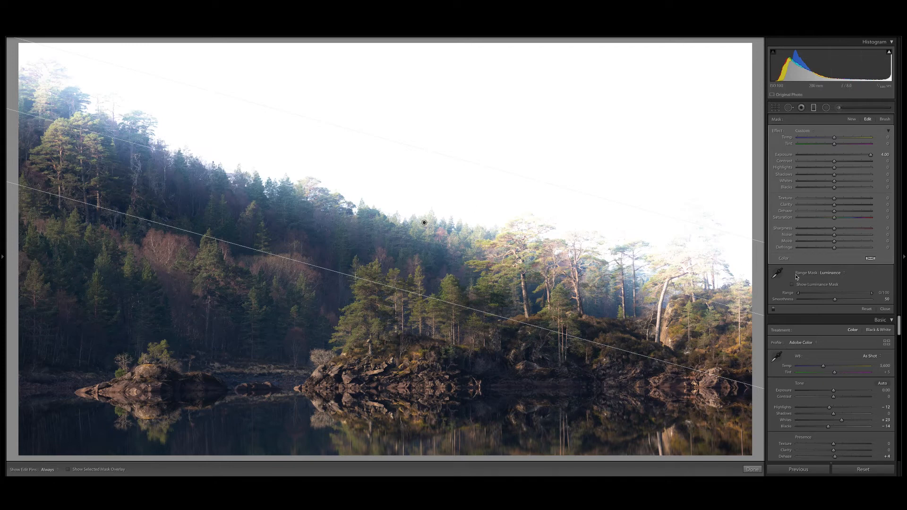
# Restrict the filter's luminance range to 50/100 using the mask preview, so the dark trees are left out
pyautogui.press('alt')
pyautogui.moveTo(799, 295); pyautogui.dragTo(842, 293)
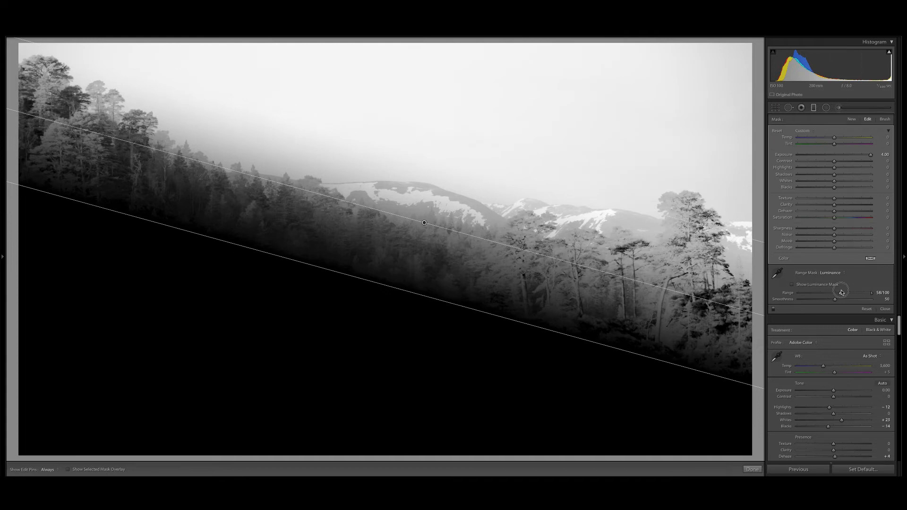
pyautogui.moveTo(842, 293); pyautogui.dragTo(835, 291)
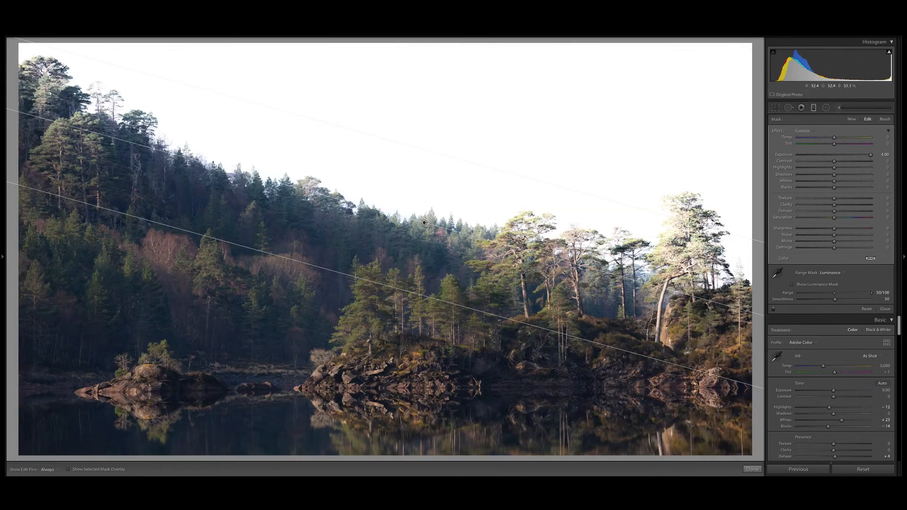
# Reset the graduated filter's exposure to zero and lower its highlights to -67
pyautogui.doubleClick(790, 155)
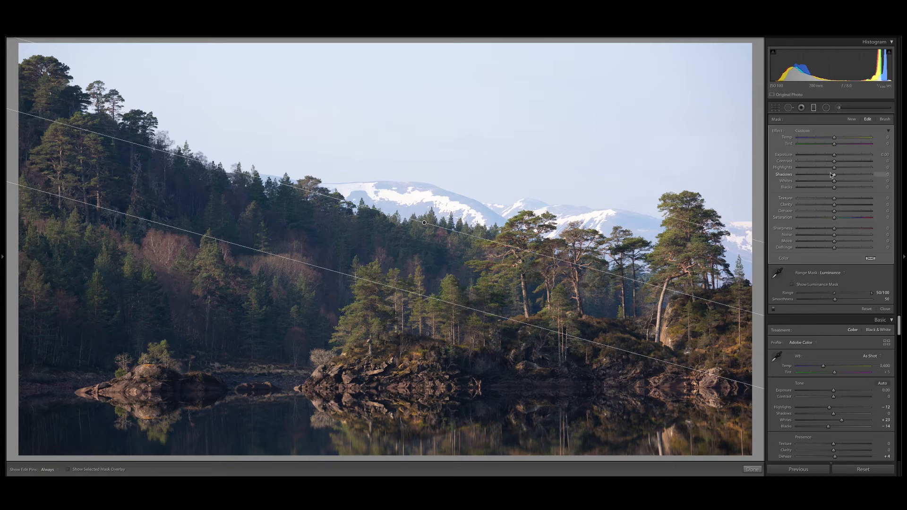
pyautogui.moveTo(835, 170); pyautogui.dragTo(807, 169)
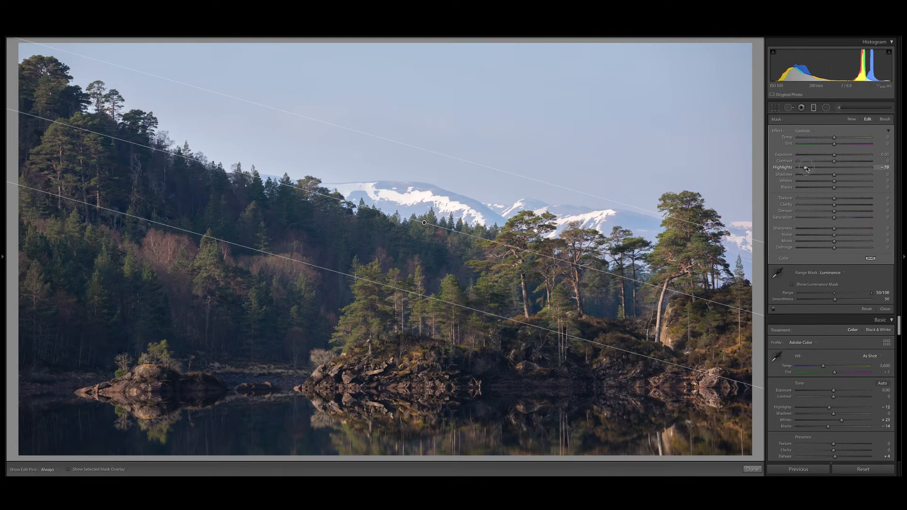
pyautogui.moveTo(806, 169)
pyautogui.mouseDown()
pyautogui.moveTo(796, 167)
pyautogui.moveTo(811, 168)
pyautogui.mouseUp()
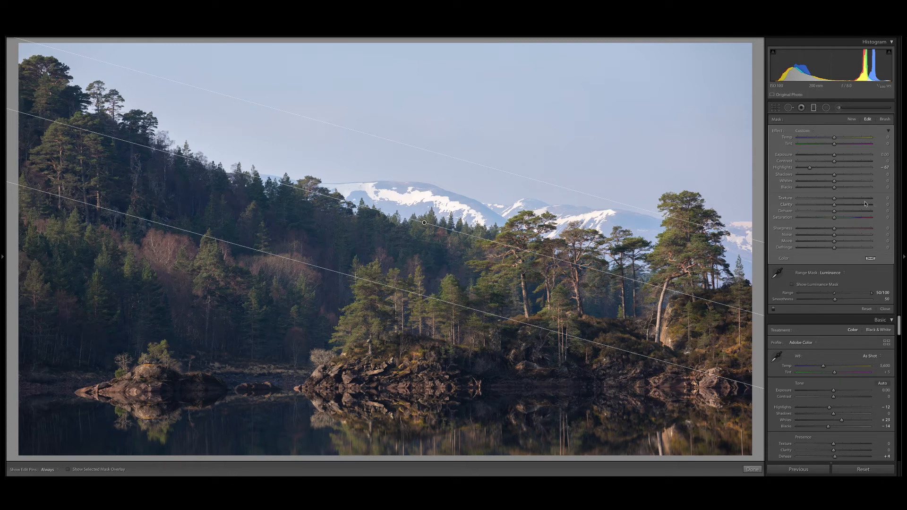
# Set the sky filter's clarity to 20 and its saturation to 30
pyautogui.moveTo(837, 206); pyautogui.dragTo(845, 206)
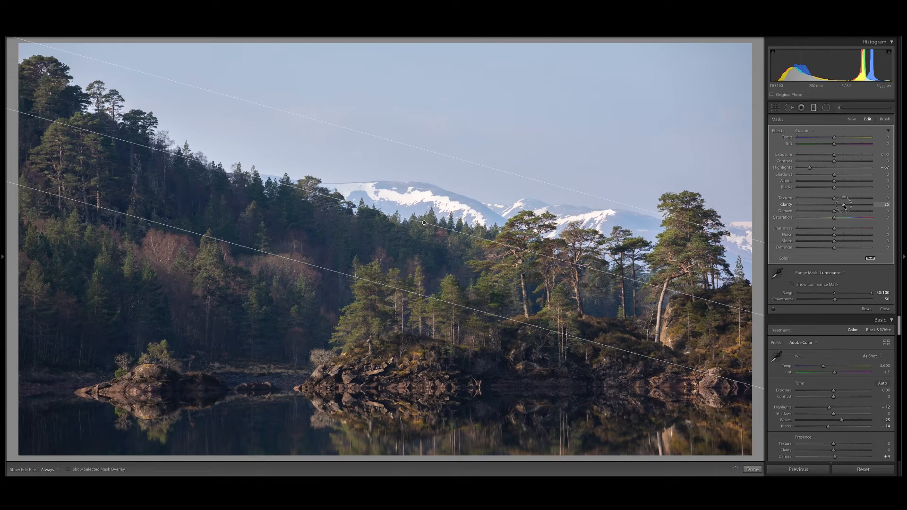
pyautogui.moveTo(845, 207)
pyautogui.mouseDown()
pyautogui.moveTo(876, 206)
pyautogui.moveTo(840, 206)
pyautogui.mouseUp()
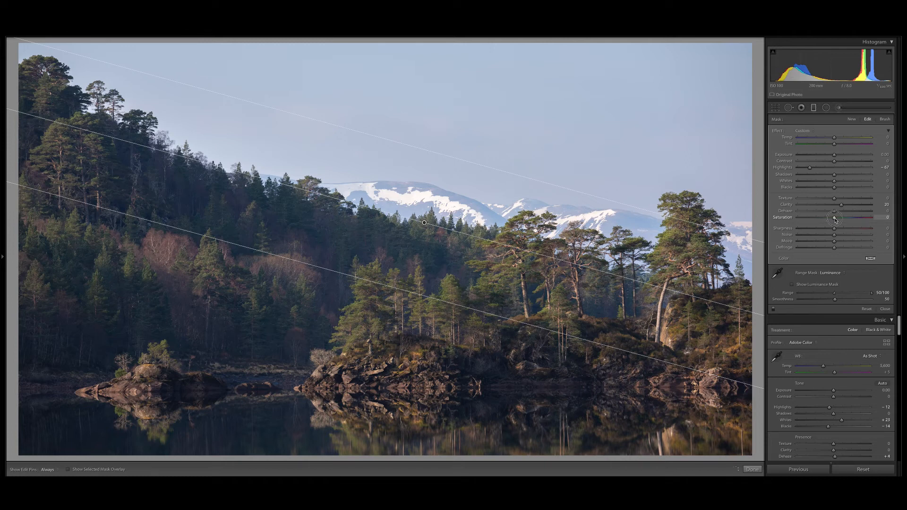
pyautogui.moveTo(835, 220); pyautogui.dragTo(847, 220)
pyautogui.moveTo(846, 220); pyautogui.dragTo(851, 220)
pyautogui.moveTo(853, 219); pyautogui.dragTo(847, 219)
# Lower the sky filter's highlights to -70 and finish editing the graduated filter
pyautogui.click(809, 168)
pyautogui.moveTo(811, 170); pyautogui.dragTo(810, 171)
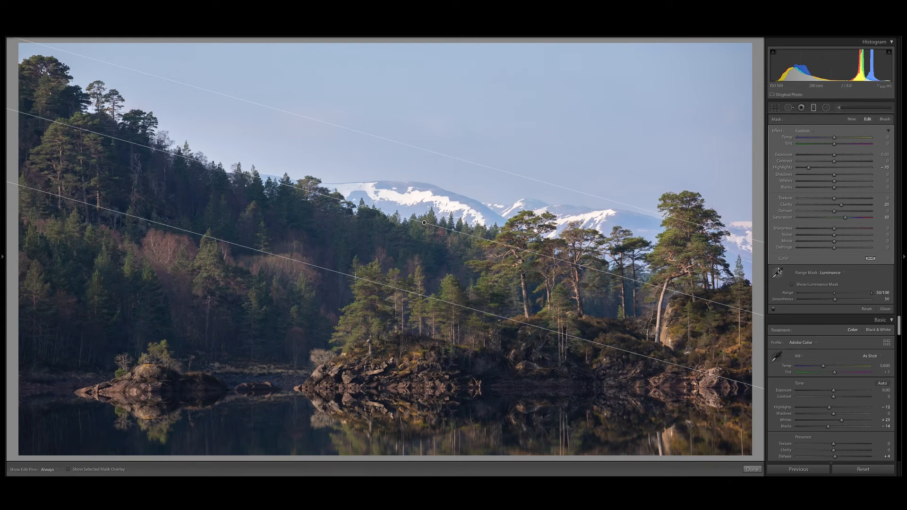
pyautogui.click(885, 309)
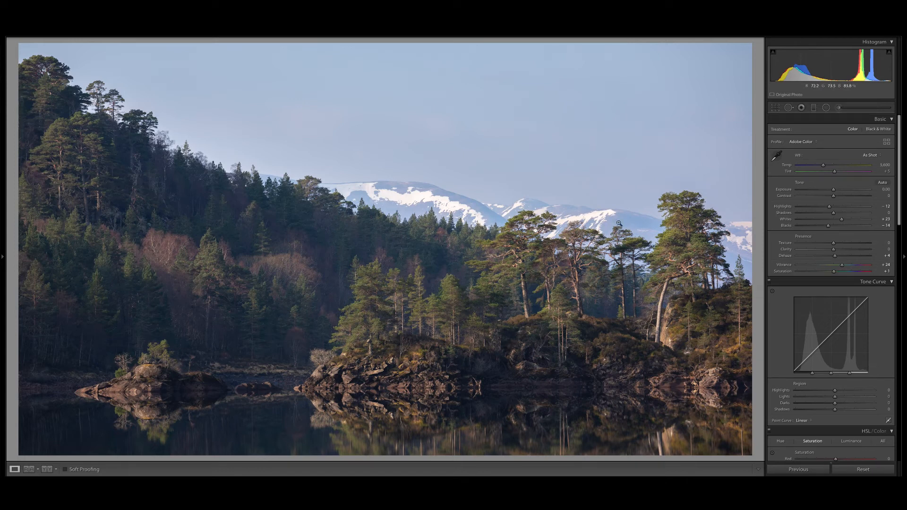
# Add slight contrast with the tone curve by setting Lights to +8 and Darks to -8
pyautogui.moveTo(899, 193); pyautogui.dragTo(902, 240)
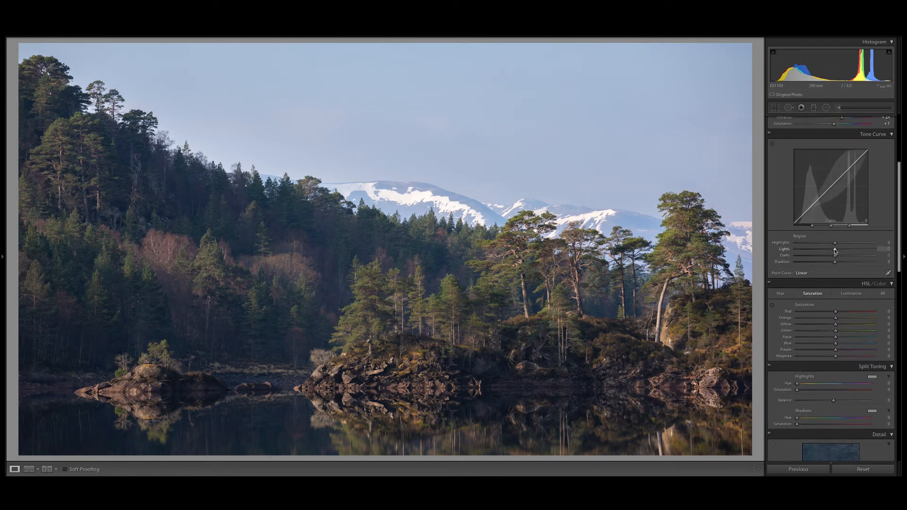
pyautogui.moveTo(835, 249); pyautogui.dragTo(839, 251)
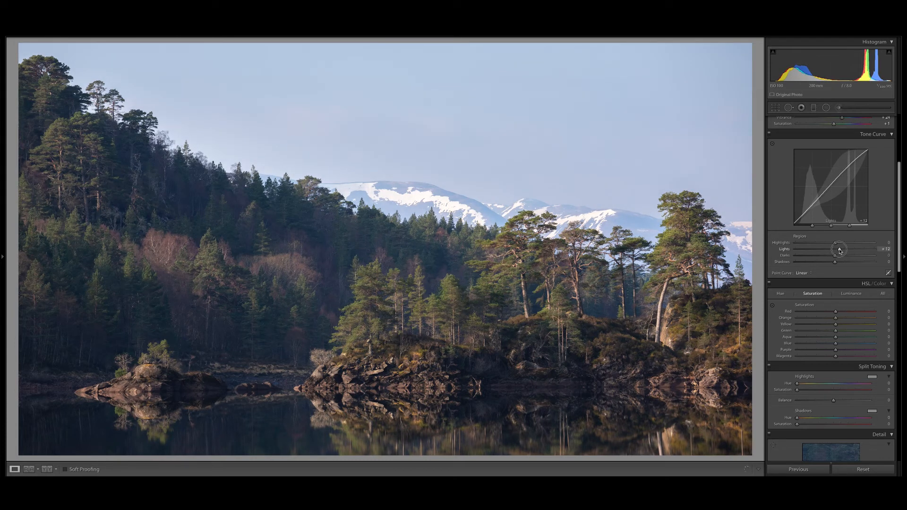
pyautogui.moveTo(839, 251); pyautogui.dragTo(833, 256)
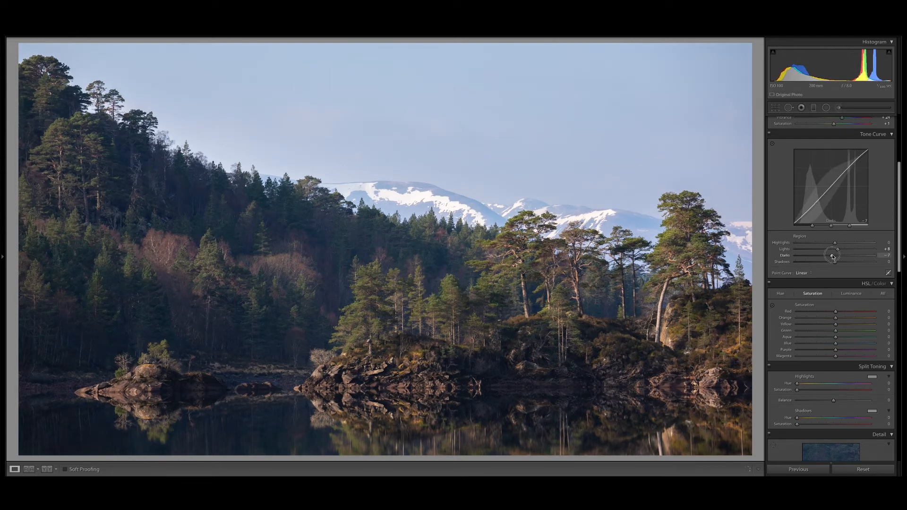
pyautogui.moveTo(833, 257); pyautogui.dragTo(832, 256)
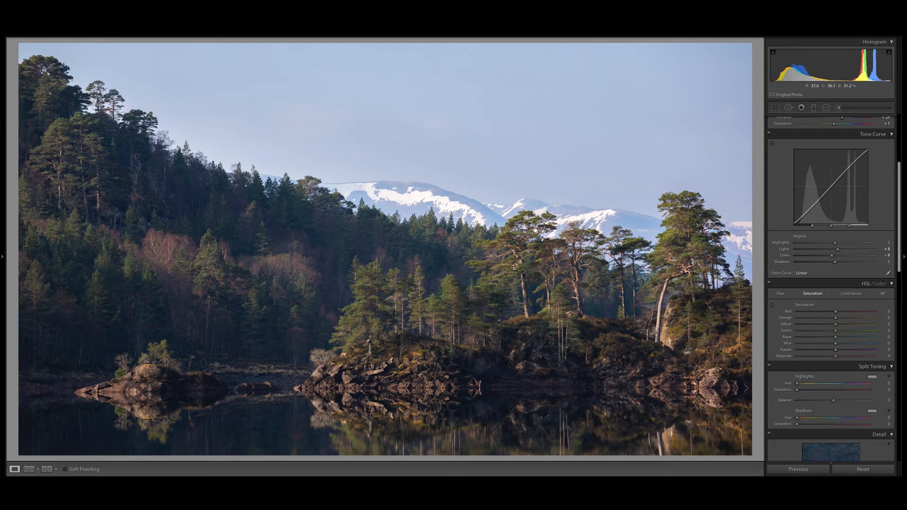
# Activate the adjustment brush for local work on the sunlit pines of the rocky shore
pyautogui.click(663, 299)
pyautogui.moveTo(684, 292); pyautogui.dragTo(494, 258)
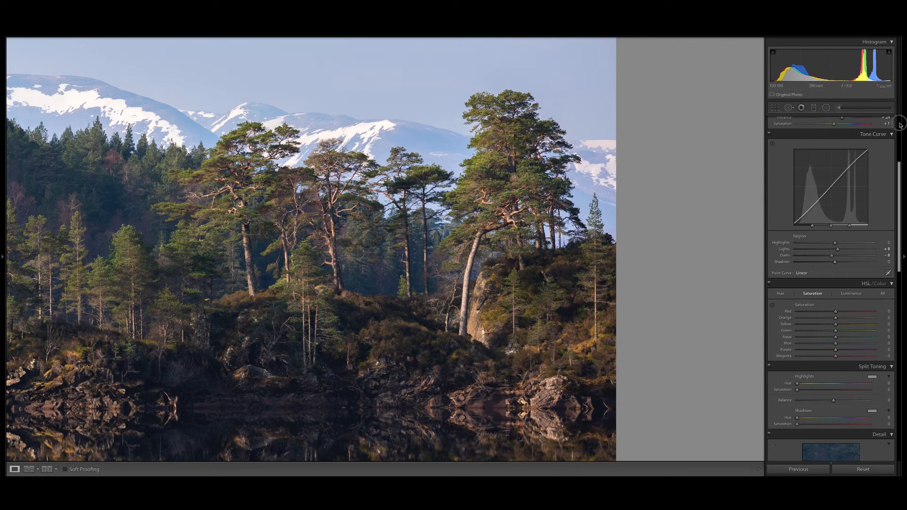
pyautogui.scroll(3, 897, 125)
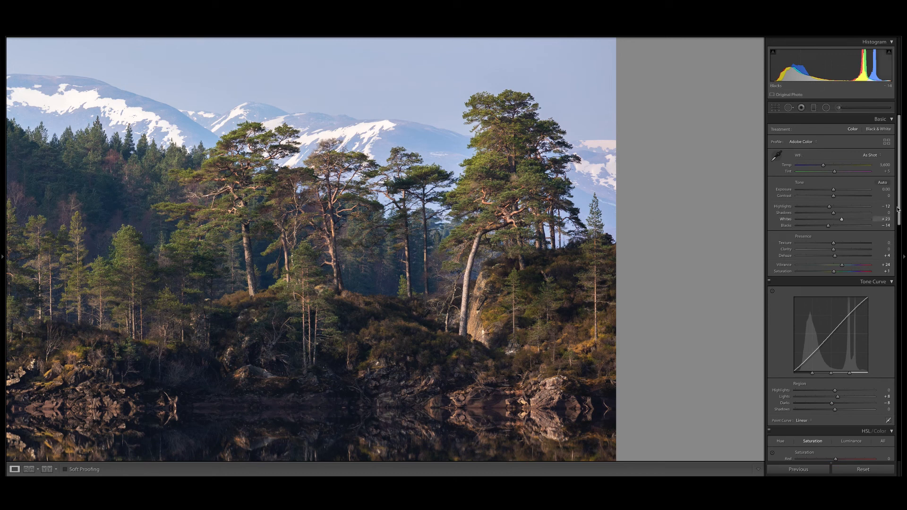
pyautogui.click(838, 108)
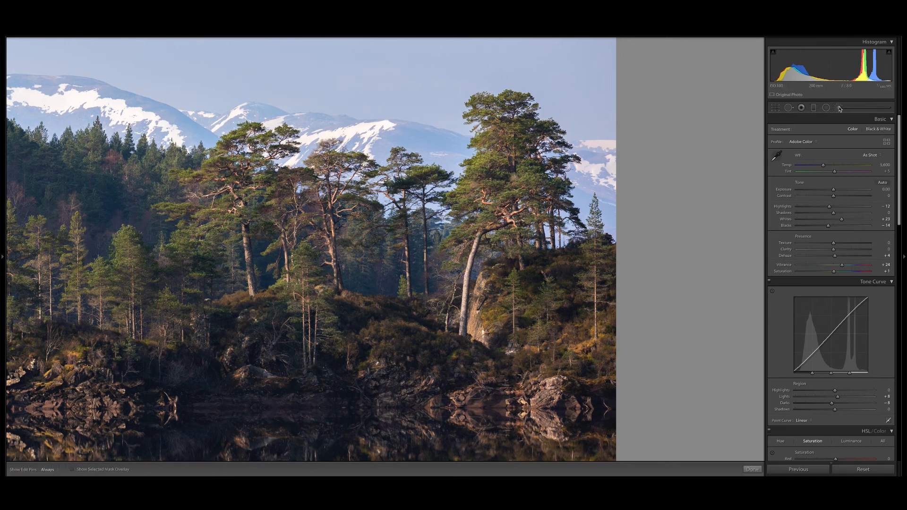